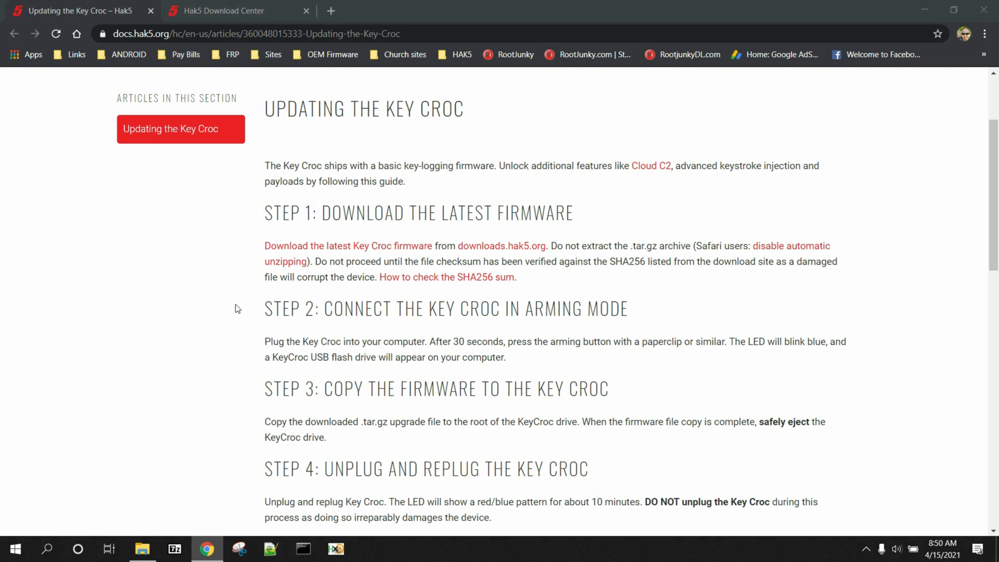
# Start downloading the latest Key Croc firmware kc_fw_1.3_510.tar.gz from the Hak5 guide.
pyautogui.click(363, 254)
pyautogui.click(313, 249)
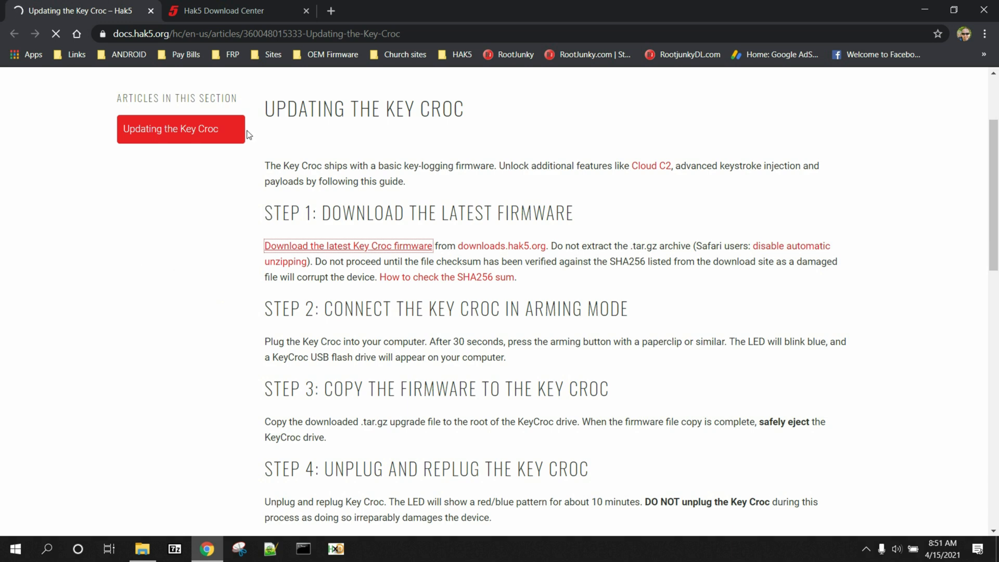
# Check the 1.3-stable checksum in the Hak5 Download Center, then return to the update guide.
pyautogui.click(241, 13)
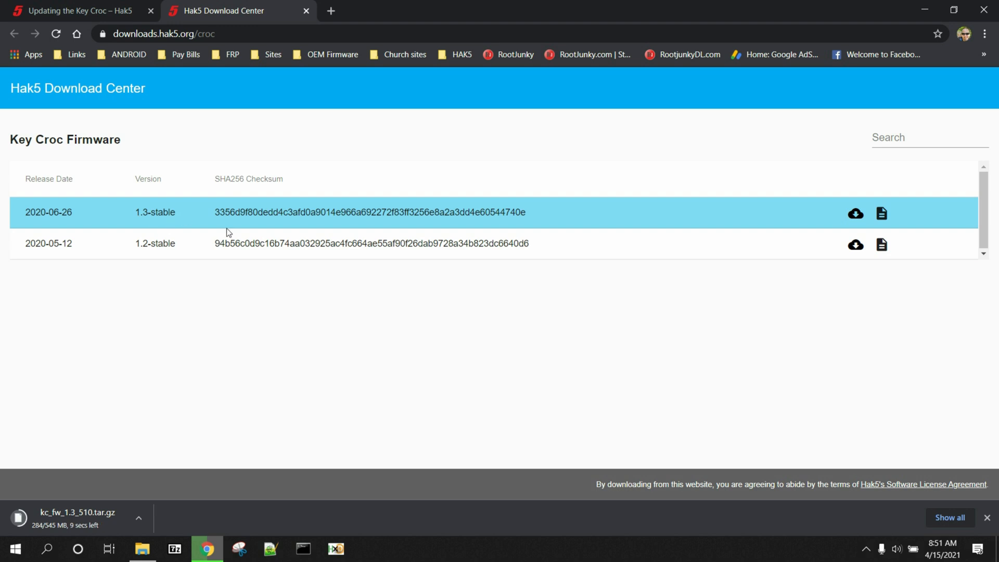
pyautogui.click(111, 7)
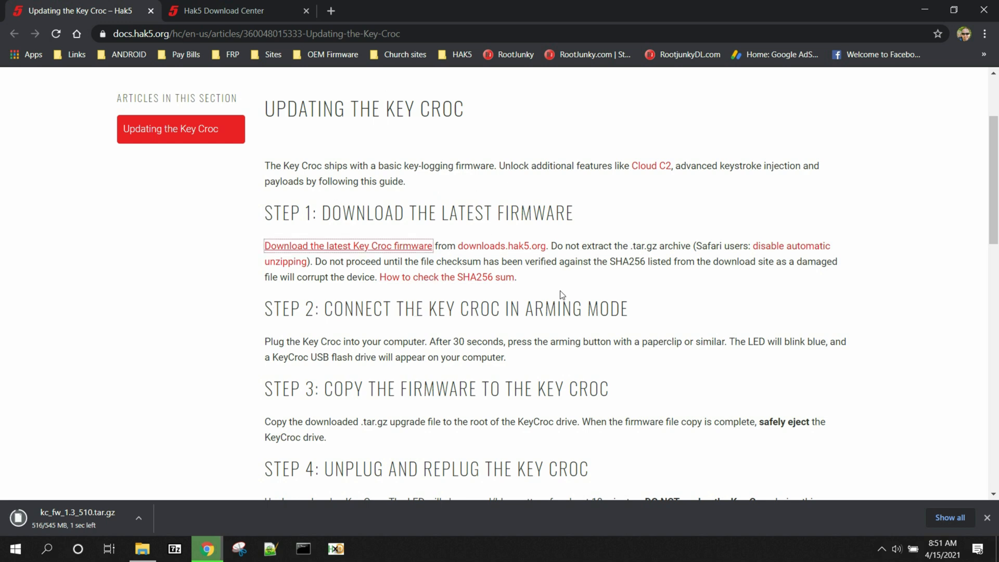
pyautogui.scroll(-1, 483, 316)
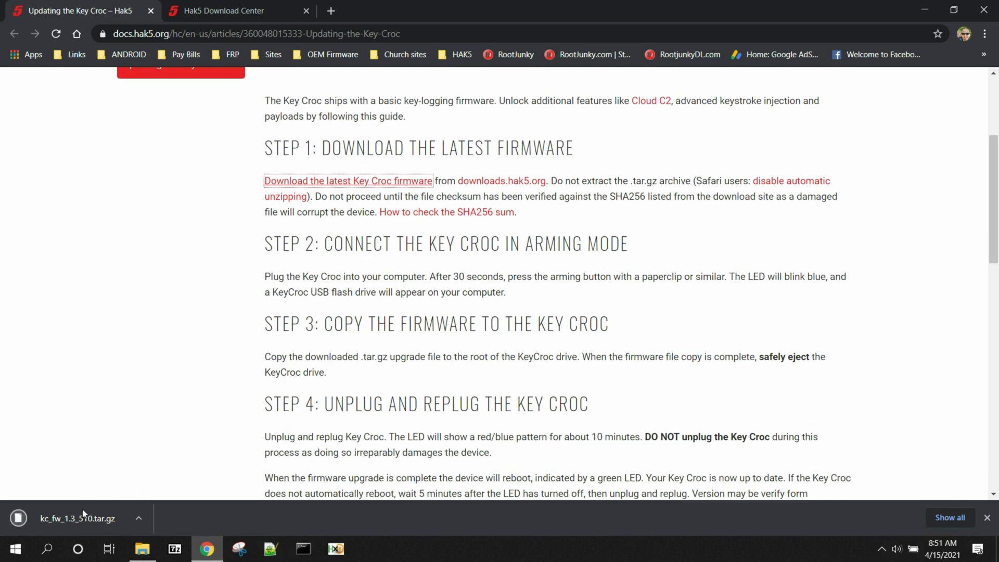
# Copy kc_fw_1.3_510.tar.gz from the Downloads folder.
pyautogui.click(141, 551)
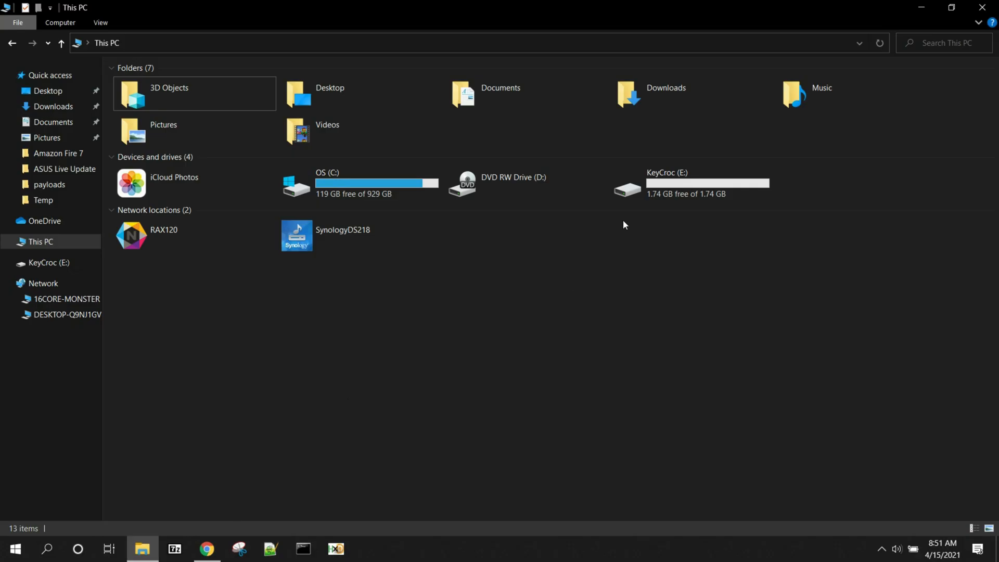
pyautogui.doubleClick(689, 179)
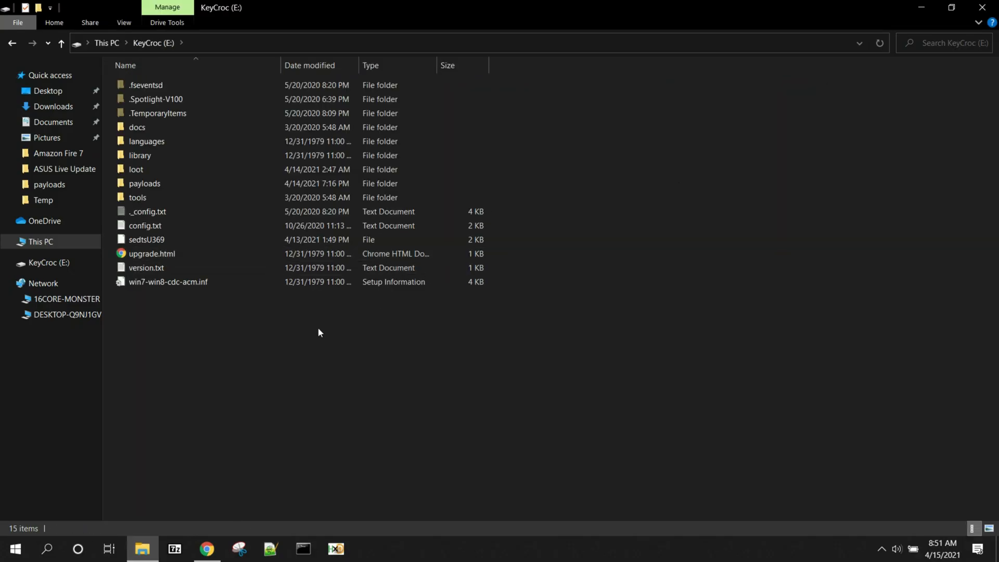
pyautogui.click(54, 107)
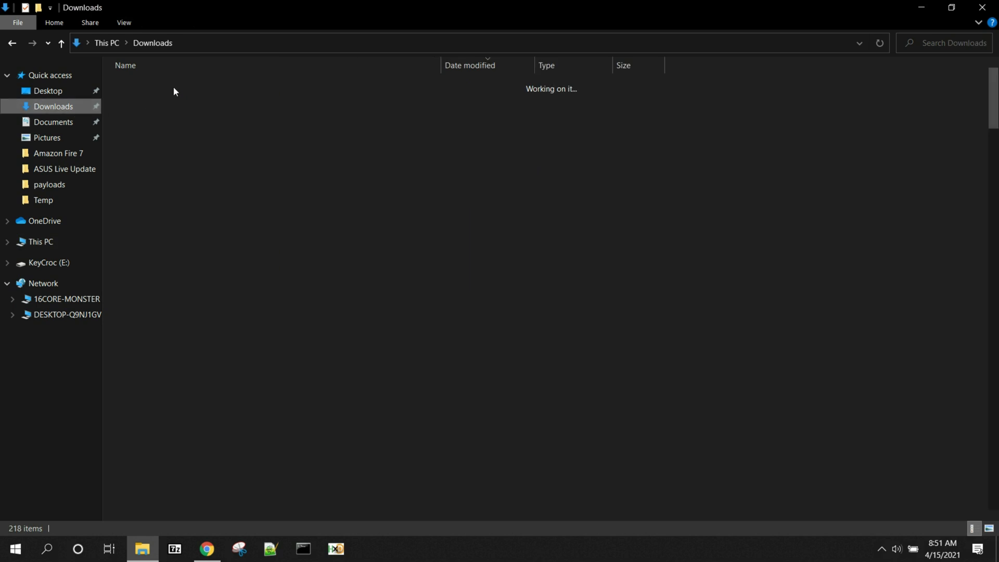
pyautogui.click(187, 102)
pyautogui.rightClick(226, 102)
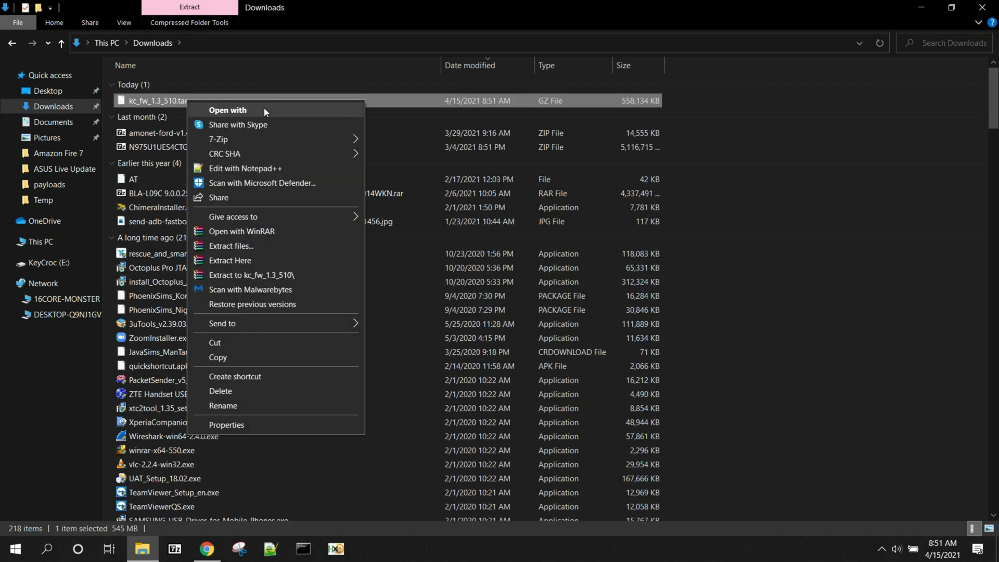
pyautogui.click(216, 359)
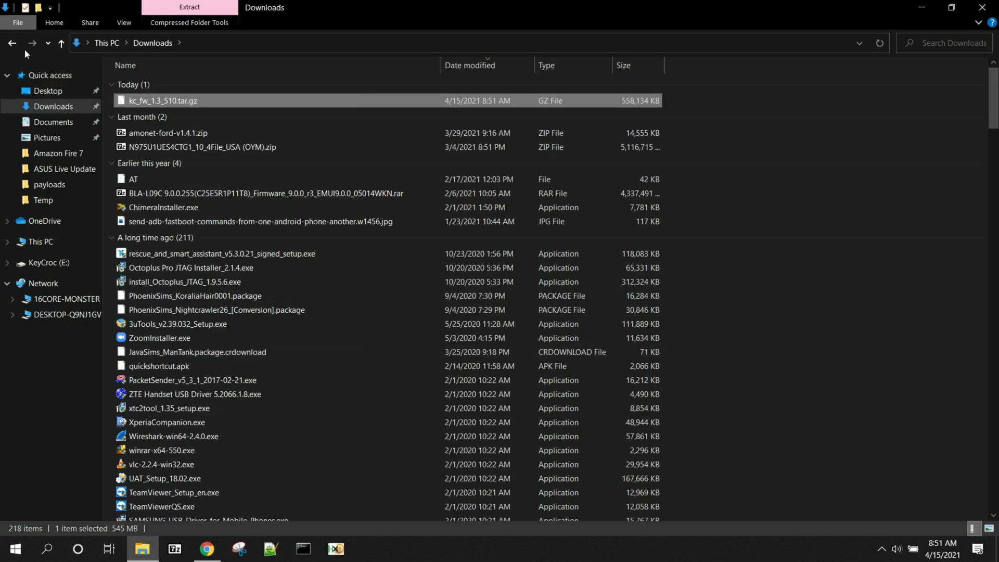
# Paste the firmware archive into the root of the KeyCroc (E:) drive.
pyautogui.click(49, 263)
pyautogui.rightClick(232, 336)
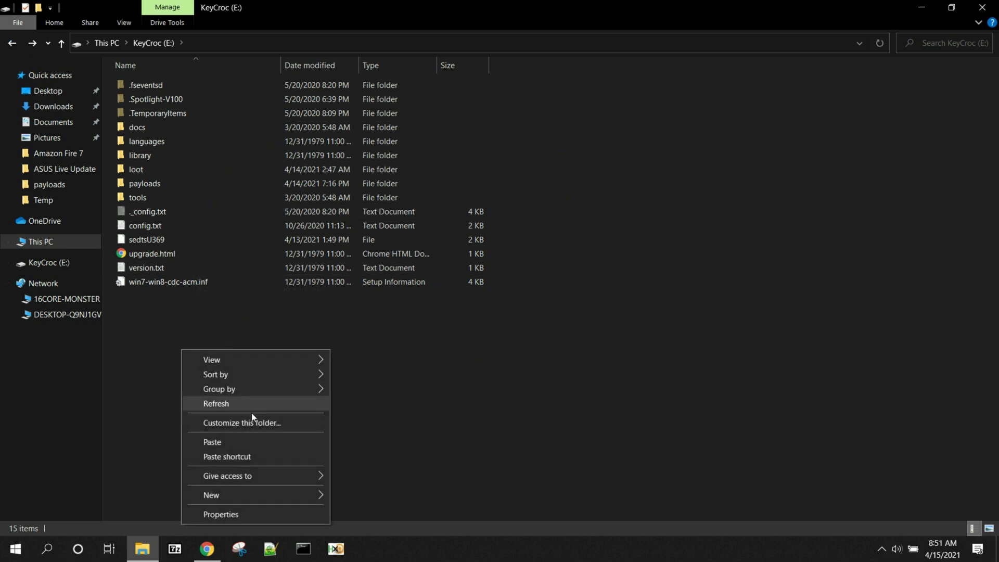
pyautogui.click(229, 442)
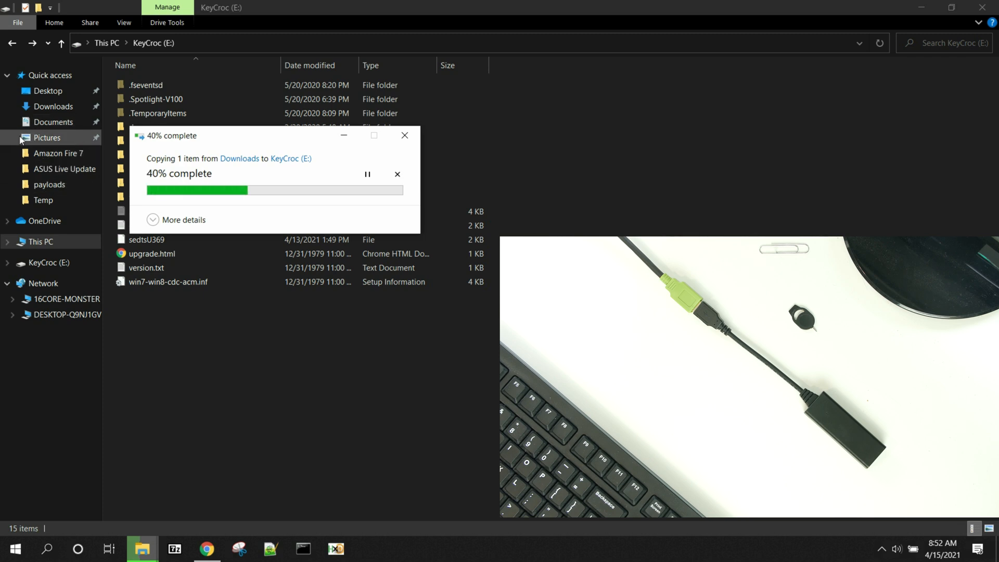
# Watch the copy progress until kc_fw_1.3_510.tar.gz lands in the KeyCroc drive root.
pyautogui.click(53, 106)
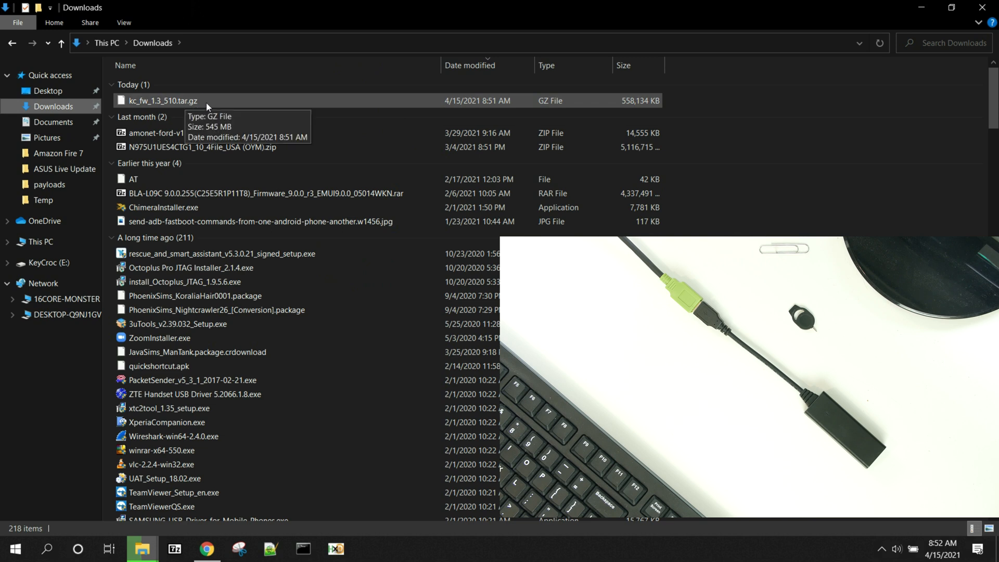
pyautogui.click(13, 45)
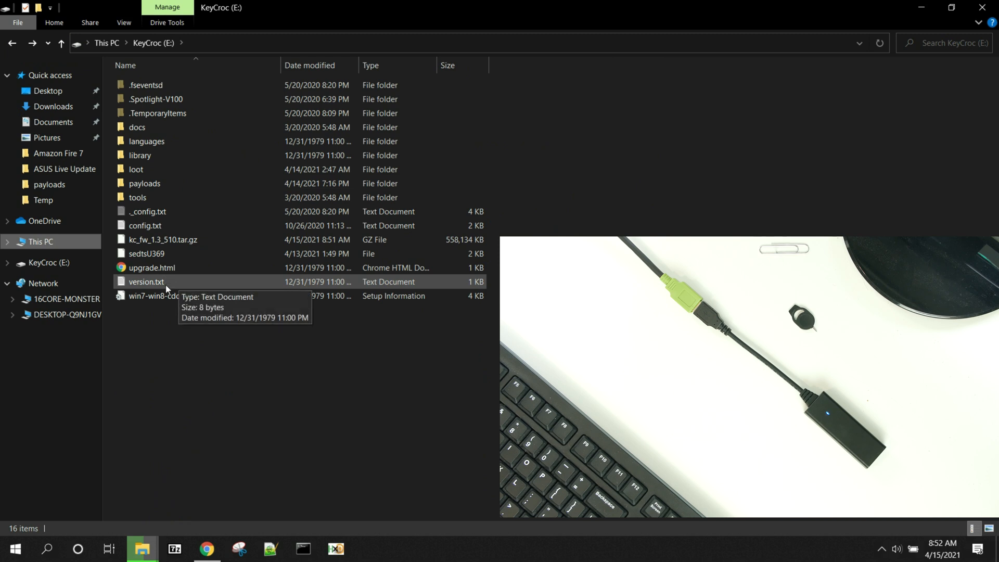
pyautogui.click(211, 479)
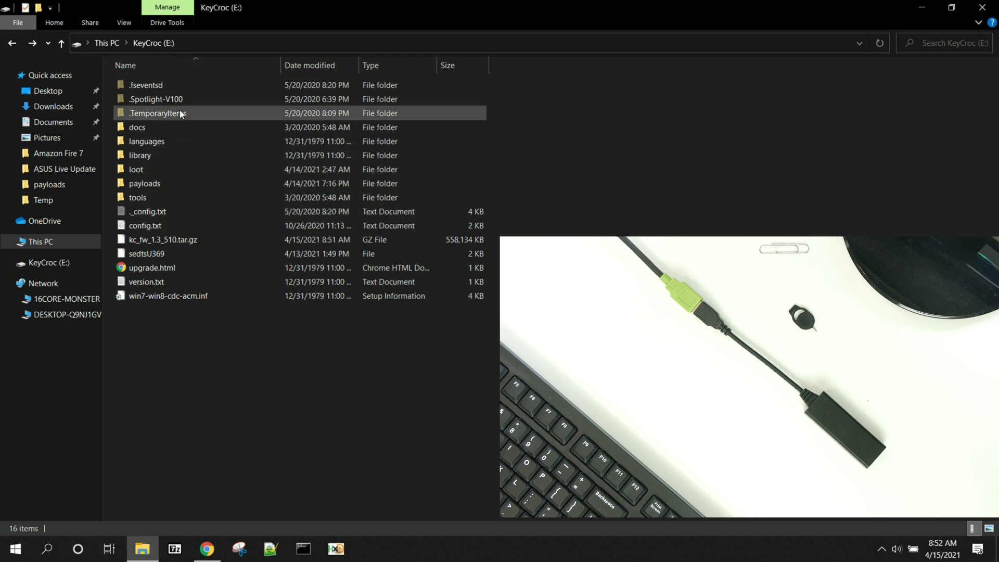
pyautogui.click(188, 240)
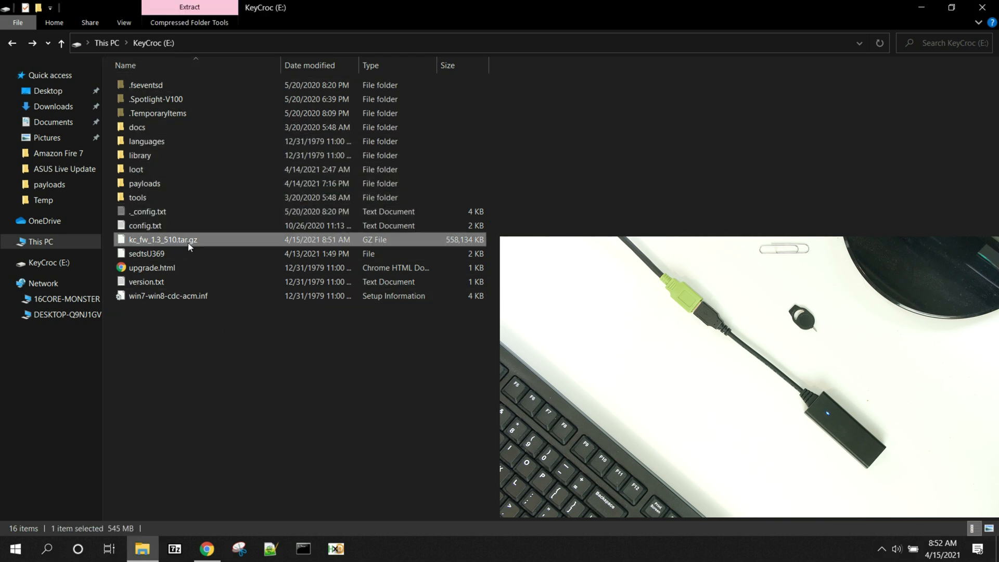
pyautogui.click(168, 272)
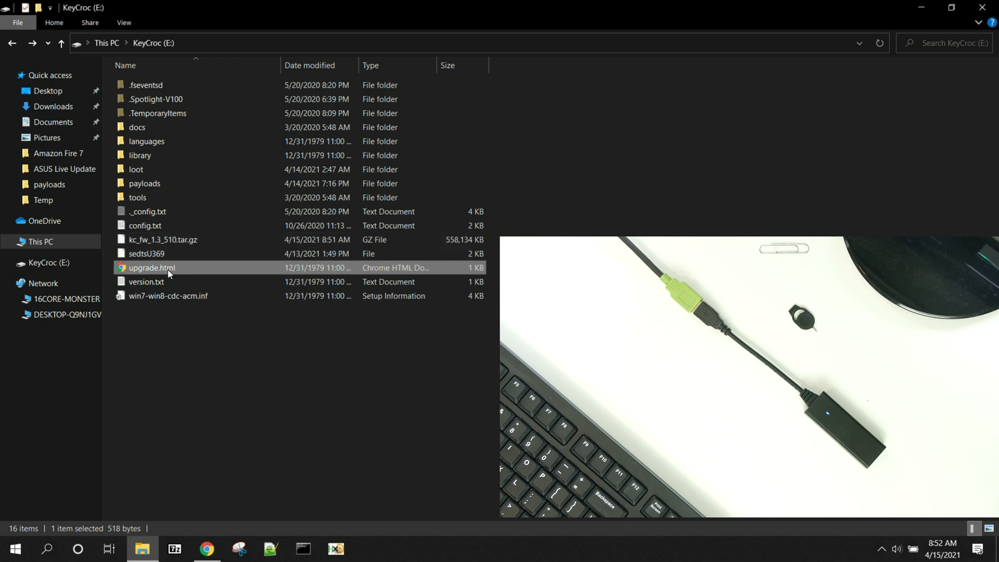
pyautogui.doubleClick(168, 271)
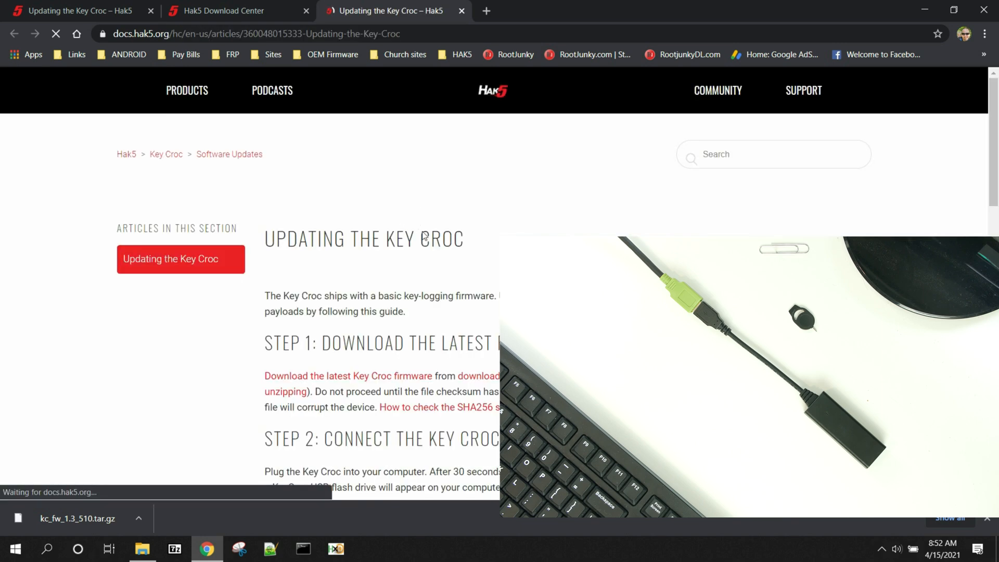
pyautogui.click(463, 10)
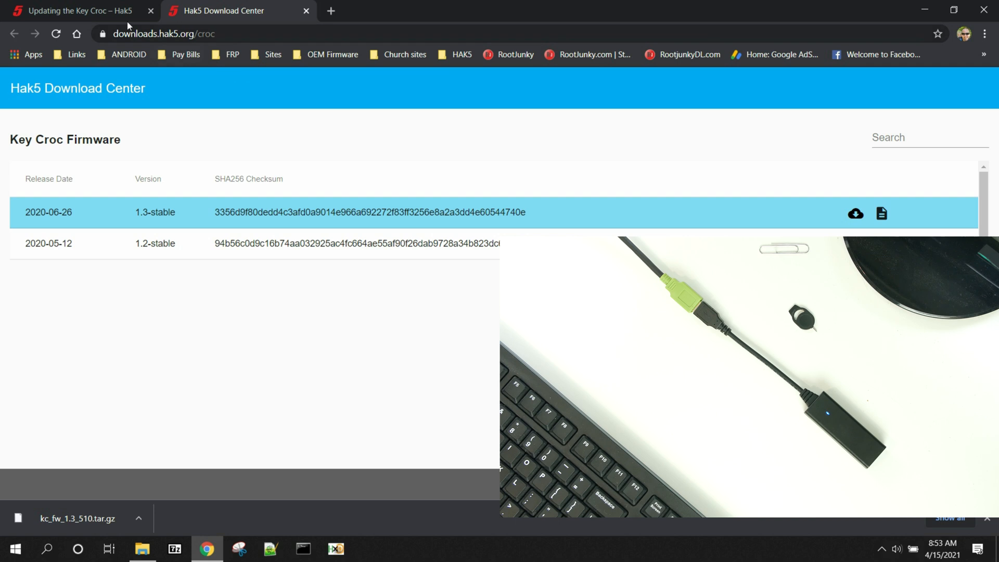
pyautogui.click(924, 9)
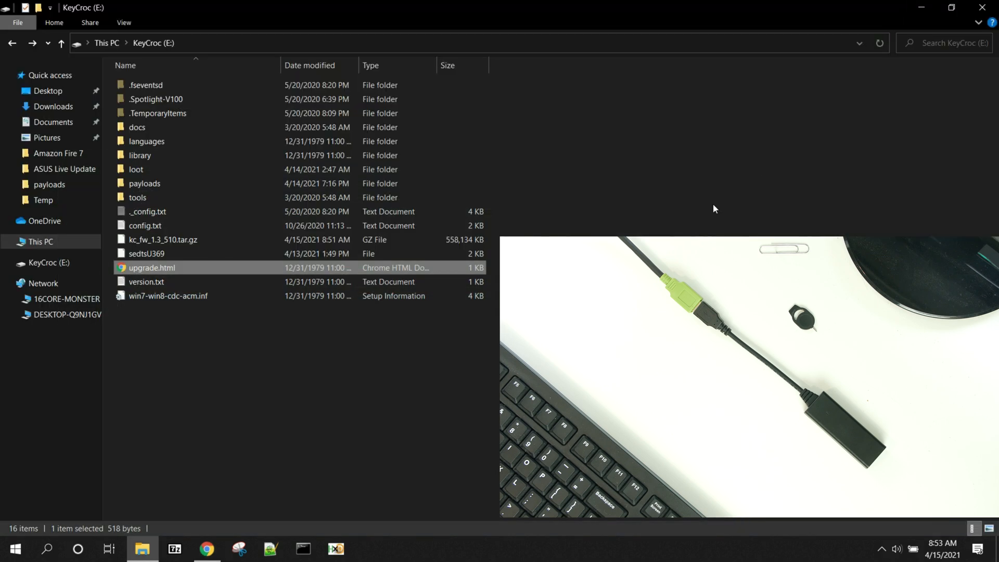
pyautogui.click(204, 359)
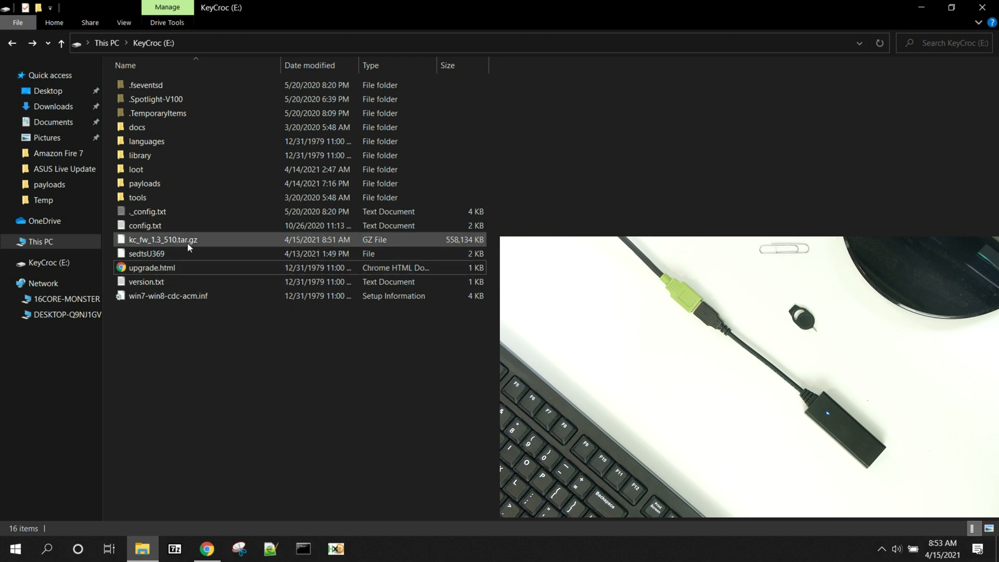
pyautogui.doubleClick(143, 185)
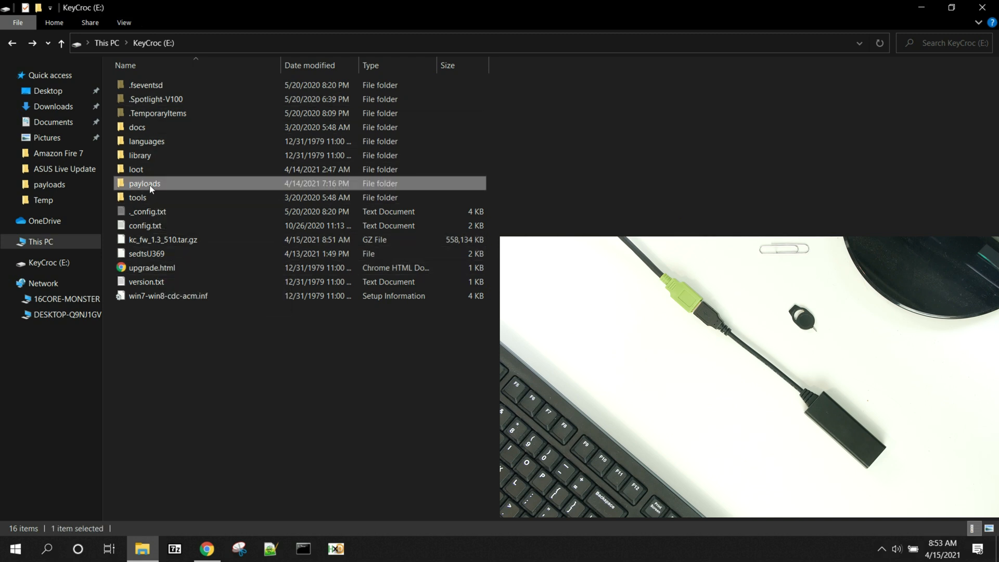
pyautogui.click(11, 47)
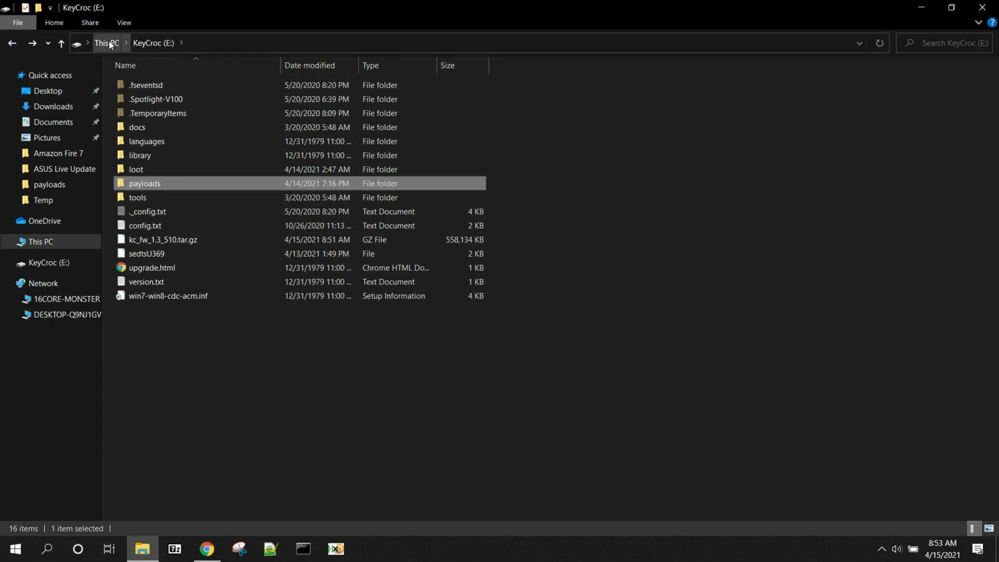
# Eject the KeyCroc (E:) drive from This PC so it shows as Removable Disk.
pyautogui.click(106, 44)
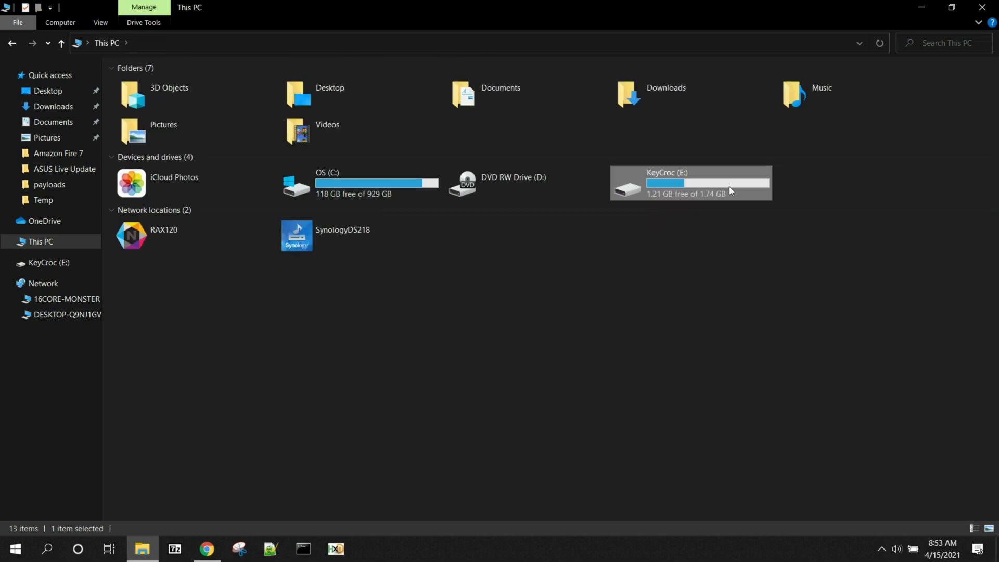
pyautogui.rightClick(691, 172)
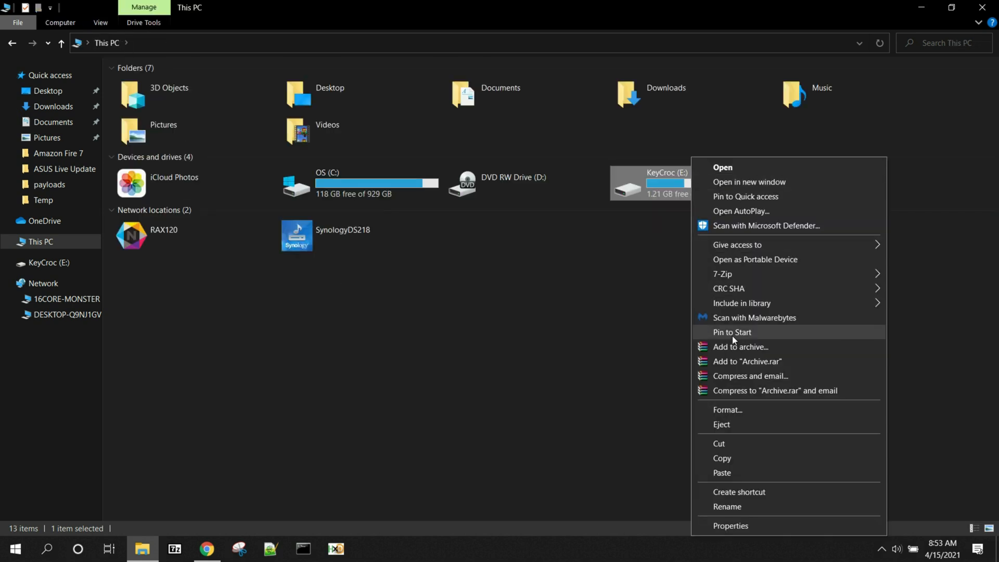
pyautogui.click(737, 426)
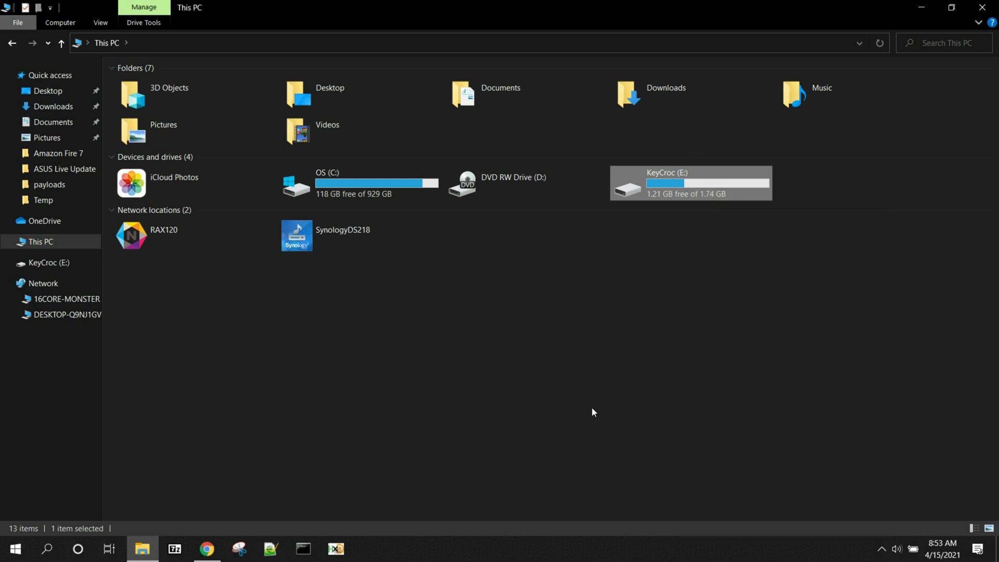